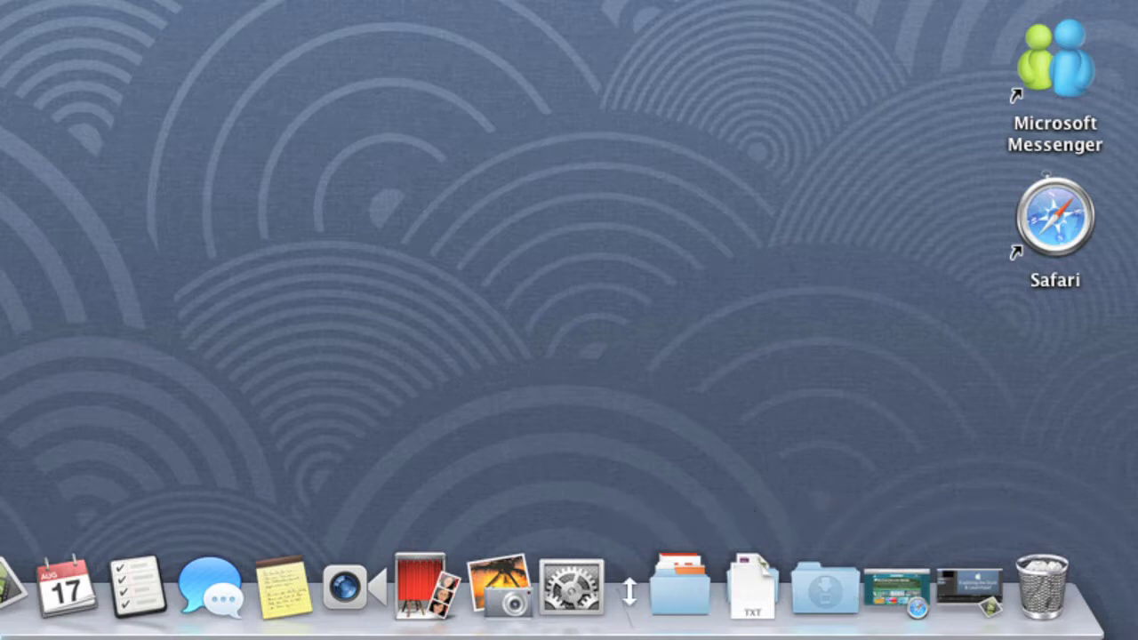
Make the Dock icons slightly smaller, leaving the Dock settings otherwise unchanged
mouse_move(625, 595)
left_mouse_down()
mouse_move(619, 619)
mouse_move(615, 588)
left_mouse_up()
right_click(616, 587)
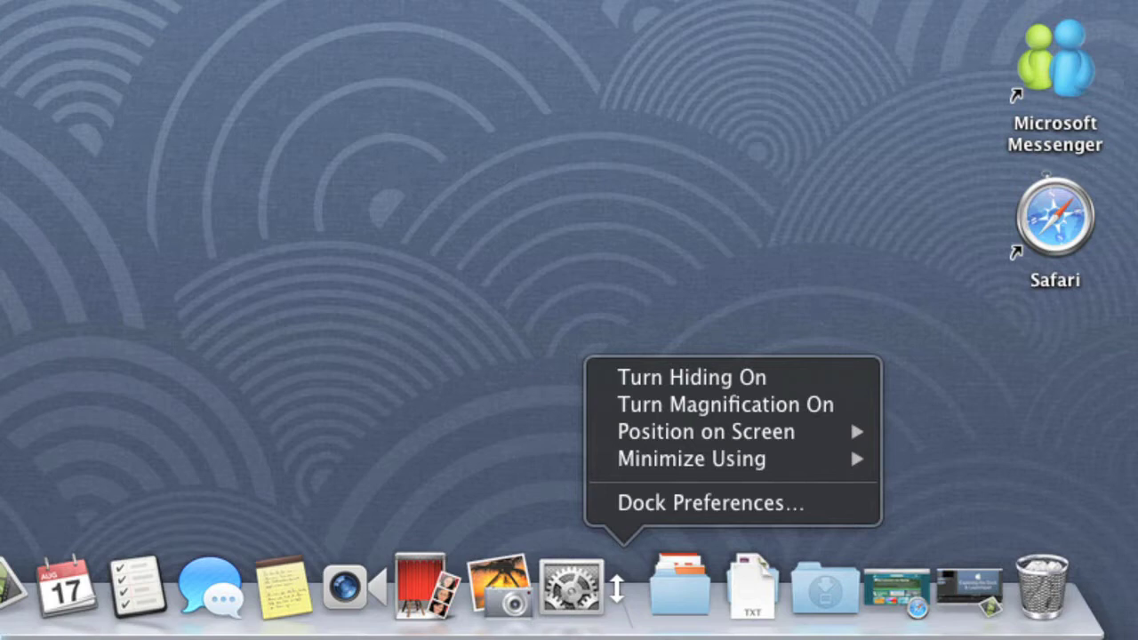
left_click(616, 589)
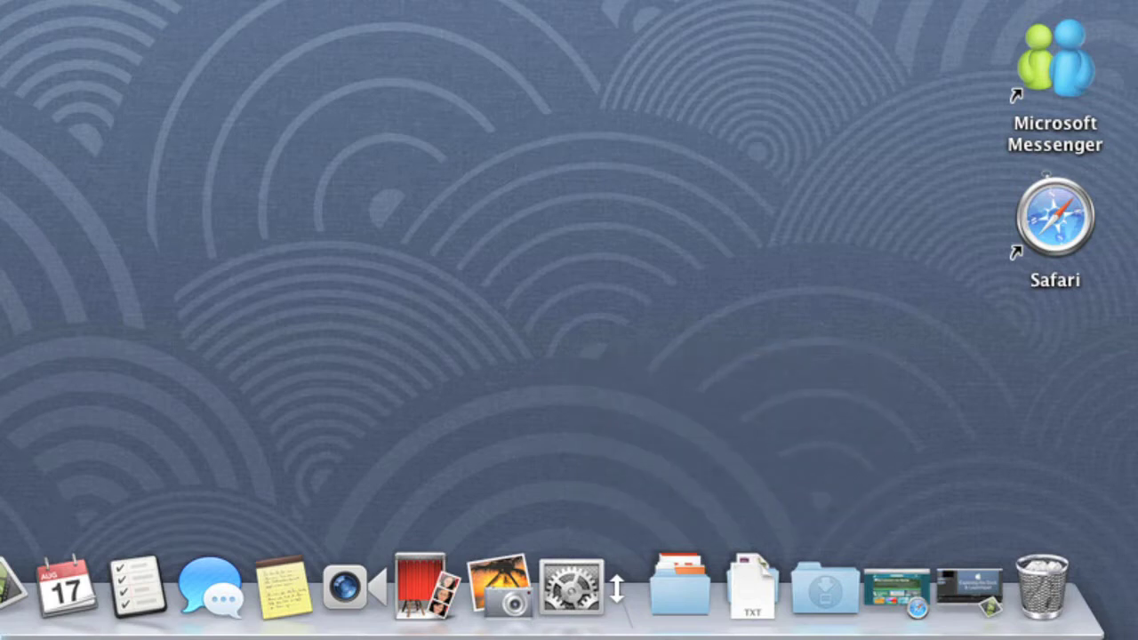
Switch the Applications stack's display from grid to Fan view
left_click(680, 594)
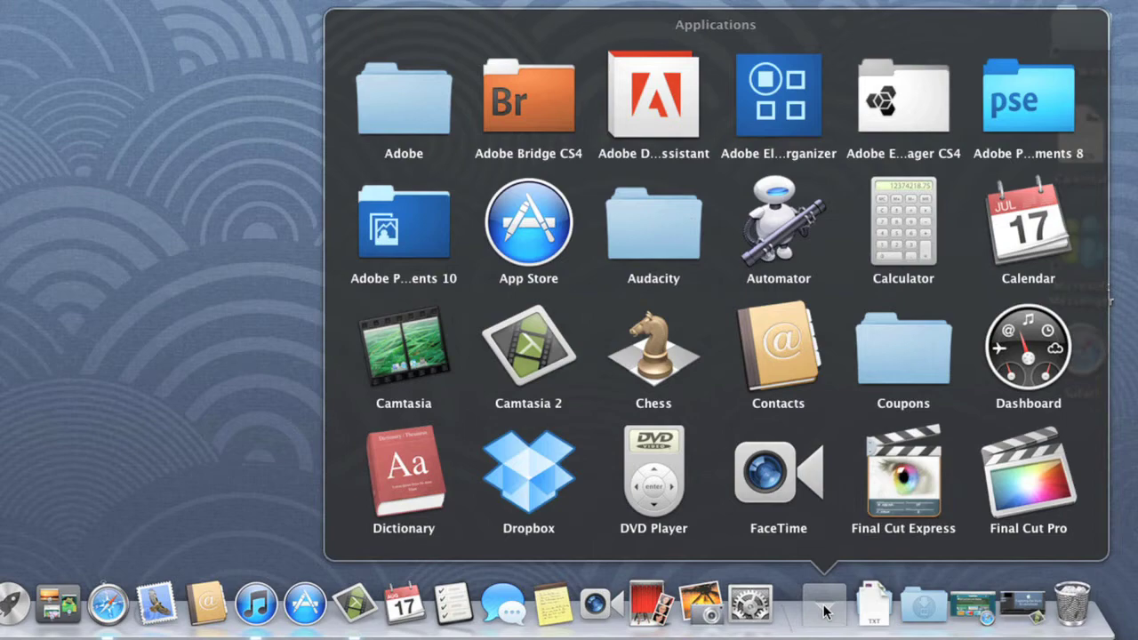
right_click(823, 608)
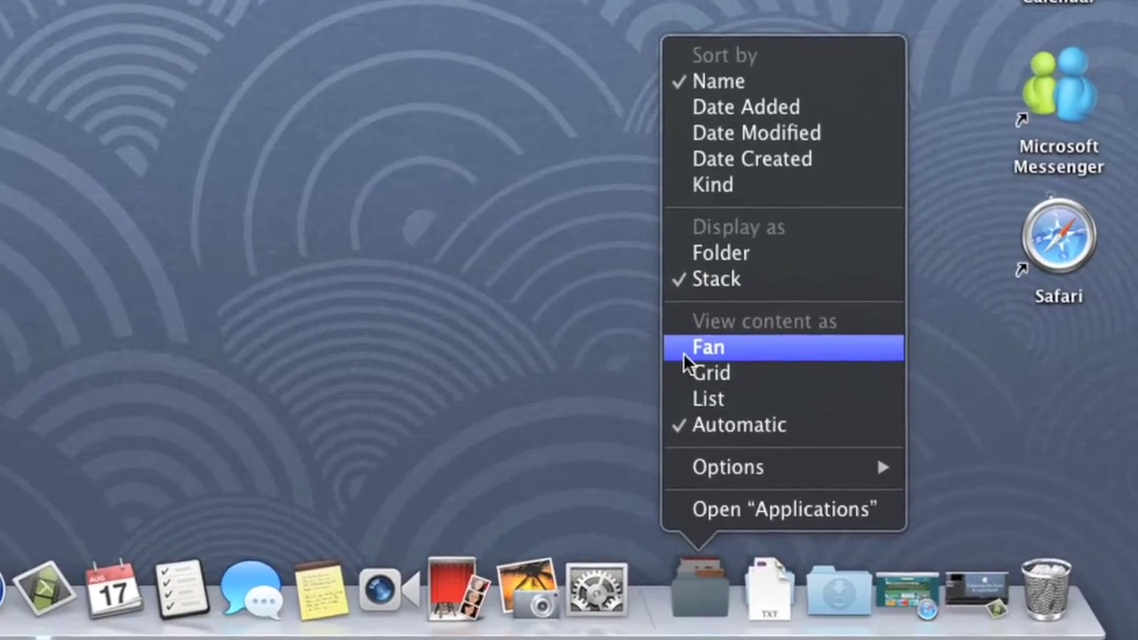
left_click(674, 345)
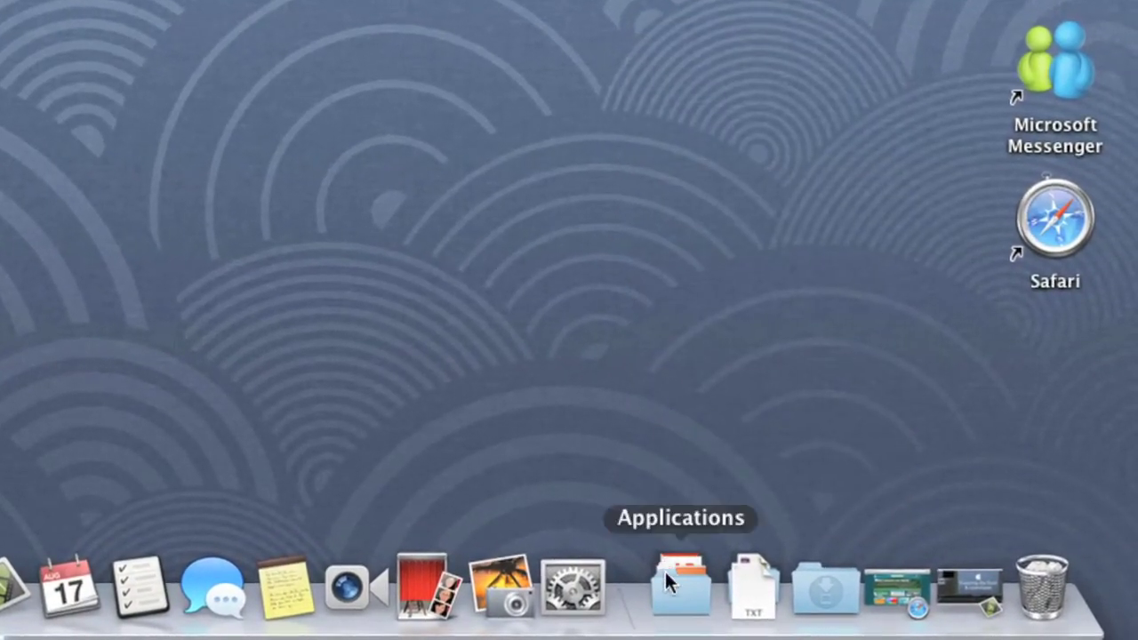
Add Adobe Elements 10 Organizer and the Daily To-Dos.txt file to the Dock
left_click(665, 575)
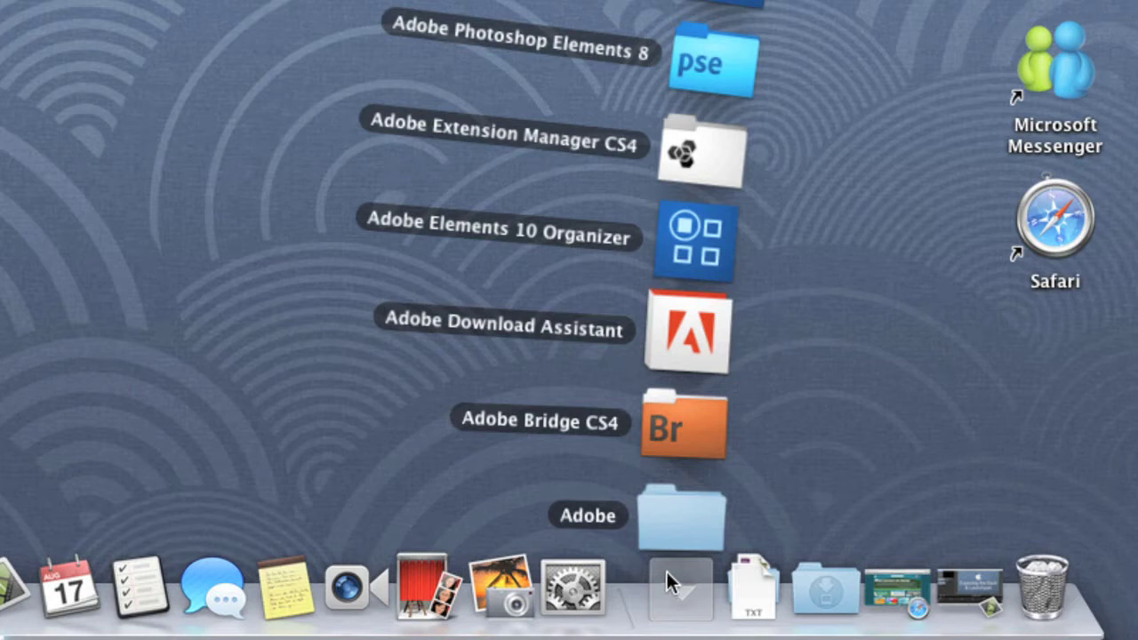
left_click_drag(700, 254, 610, 602)
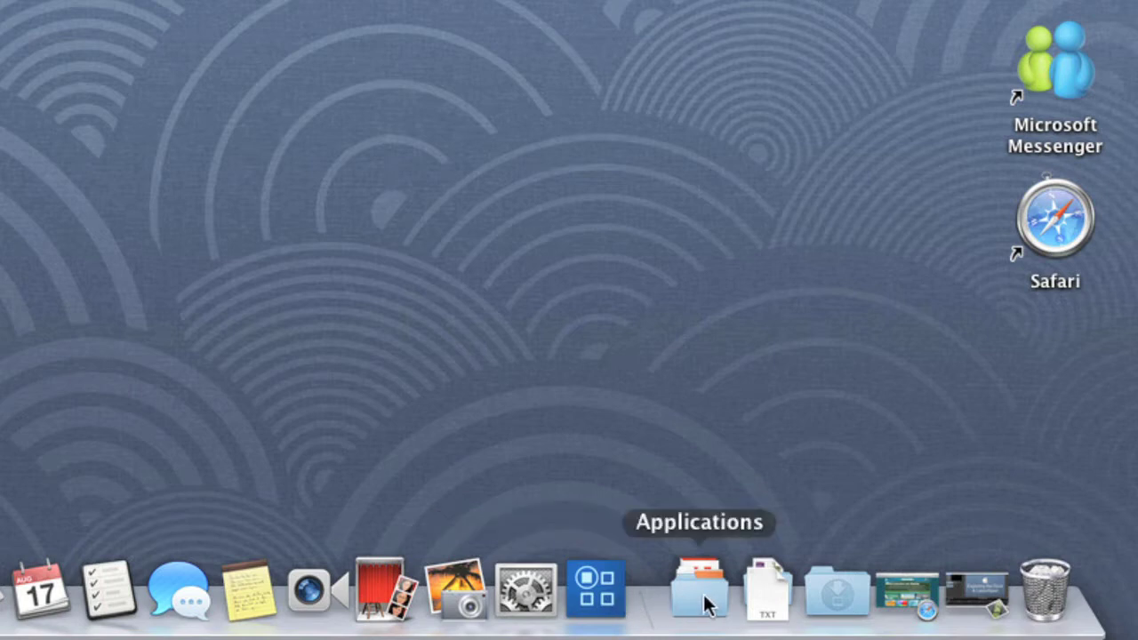
left_click(760, 590)
left_click_drag(762, 524, 660, 588)
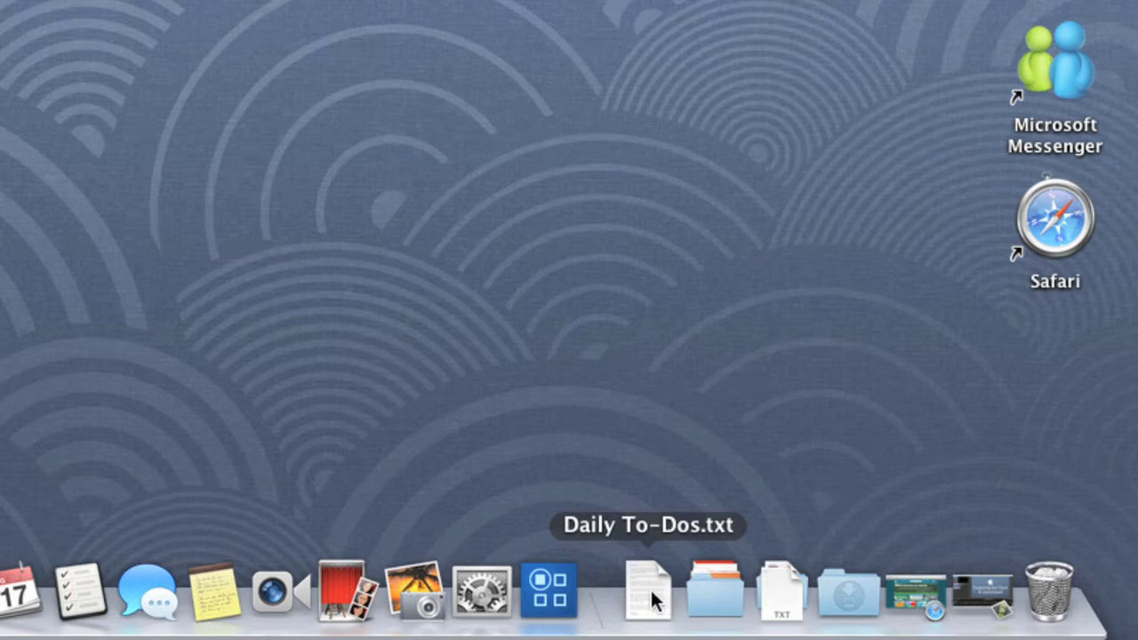
Move the Organizer icon left beside Messages and remove Notes from the Dock
left_click_drag(548, 589, 259, 596)
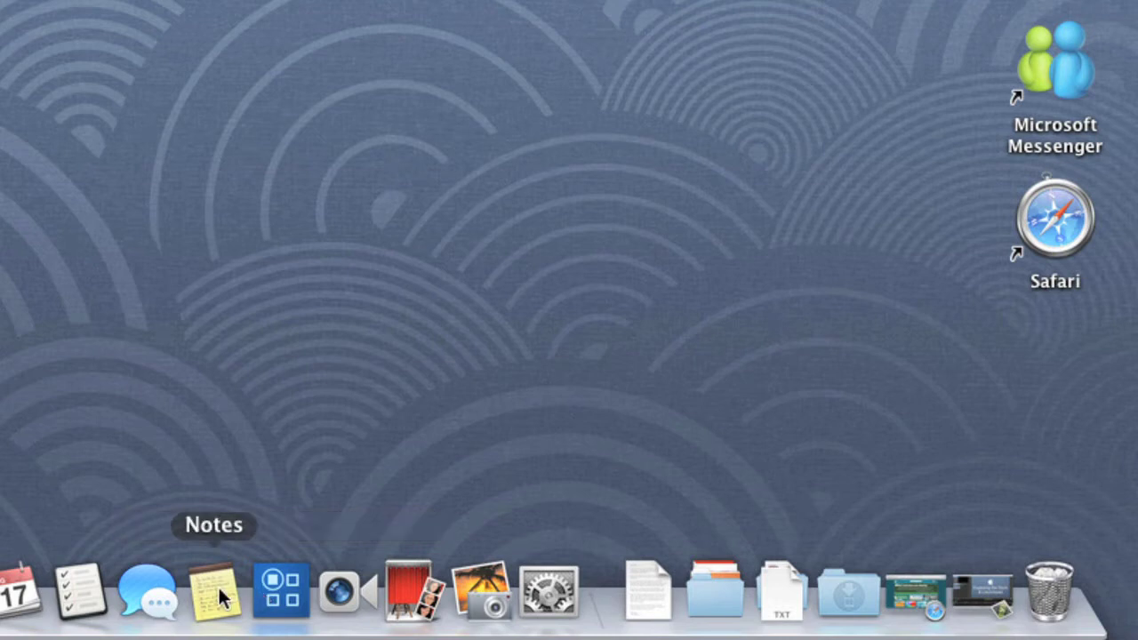
left_click_drag(220, 597, 300, 424)
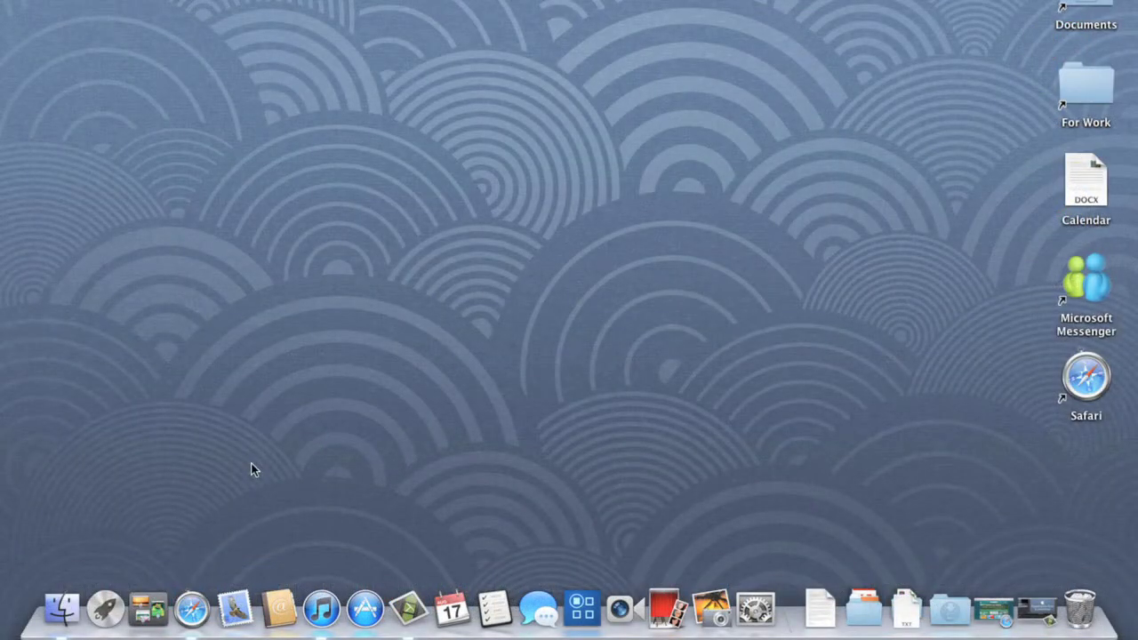
Open Launchpad and page through the apps, ending on page 2 with Microsoft Word
left_click(105, 607)
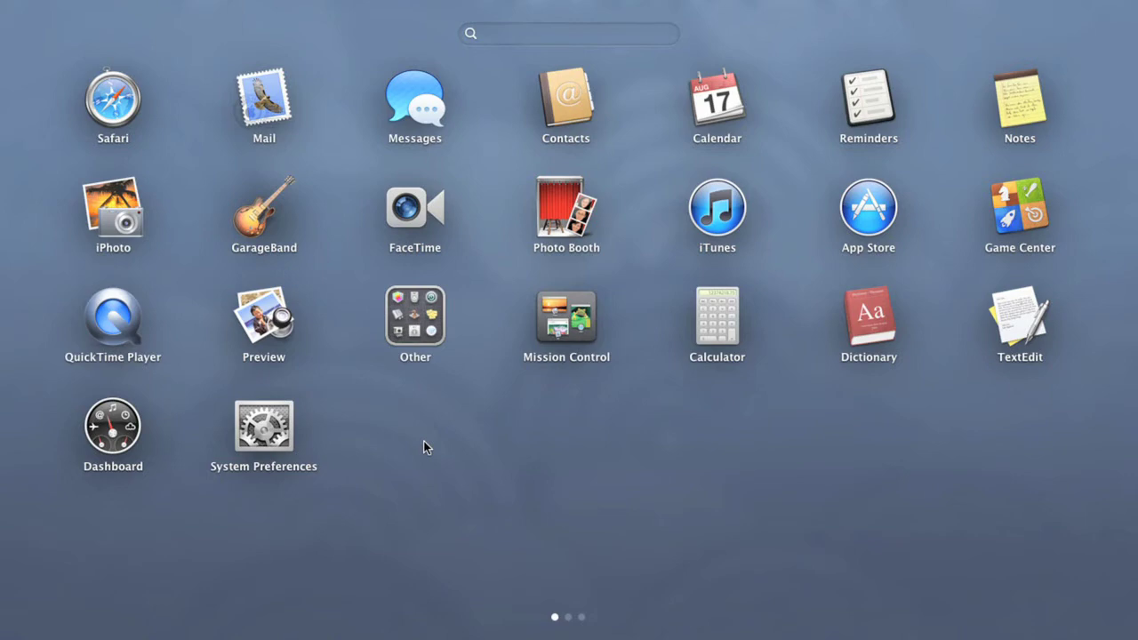
scroll(424, 447, "right", 3)
scroll(424, 447, "right", 3)
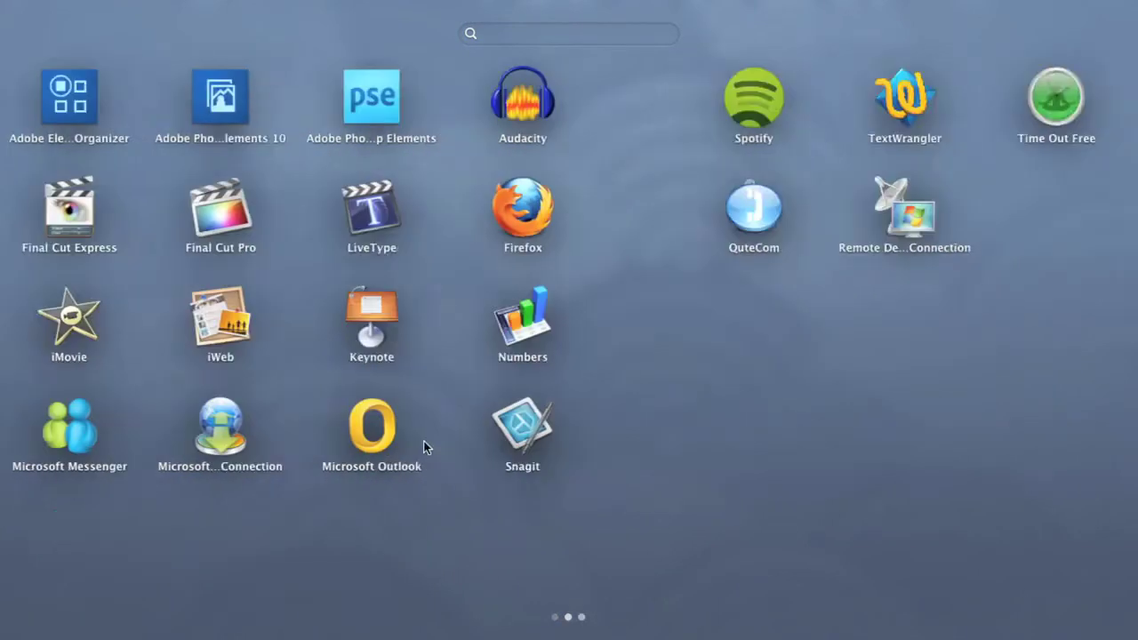
left_click_drag(424, 448, 756, 447)
left_click_drag(529, 505, 768, 508)
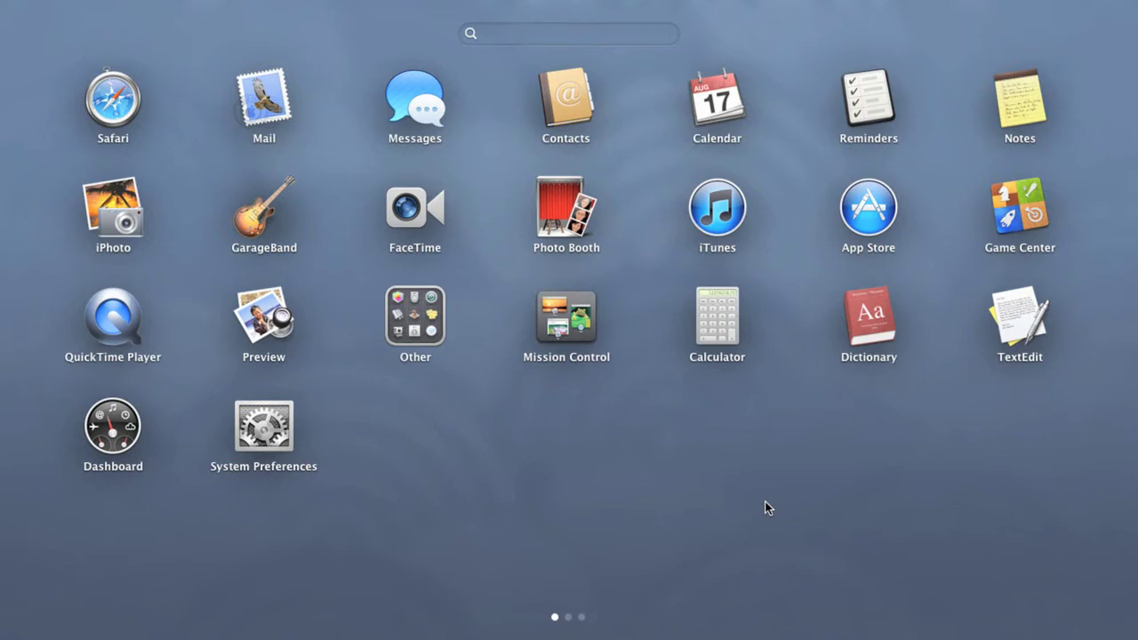
scroll(768, 508, "right", 3)
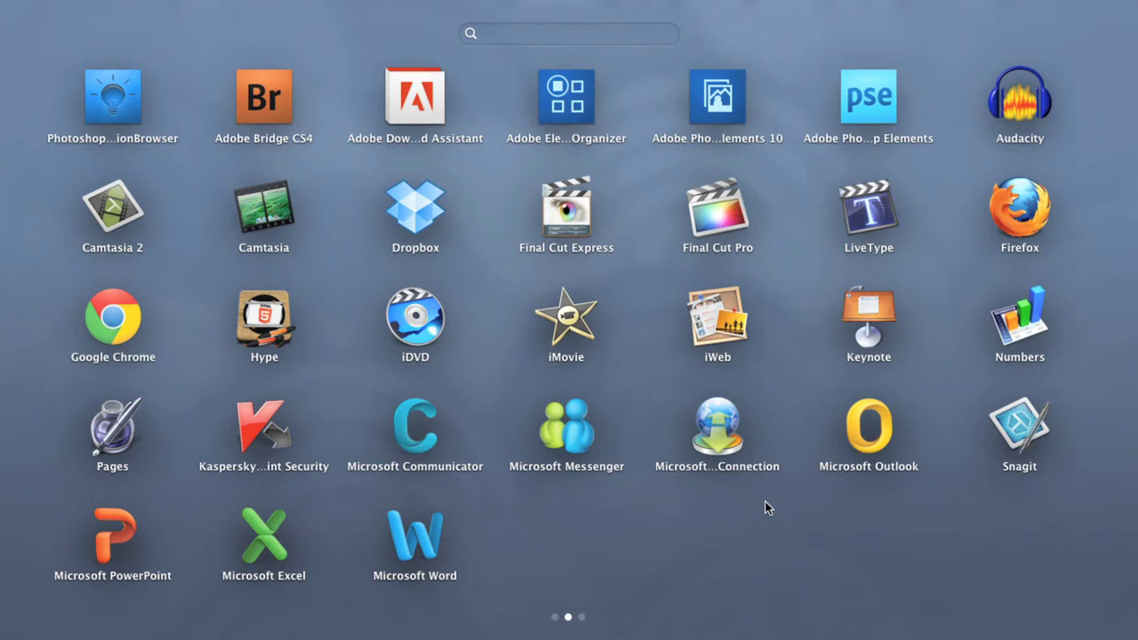
Move Microsoft Word ahead of Excel onto page 1, then carry Microsoft Excel toward page 1
left_click_drag(439, 543, 239, 541)
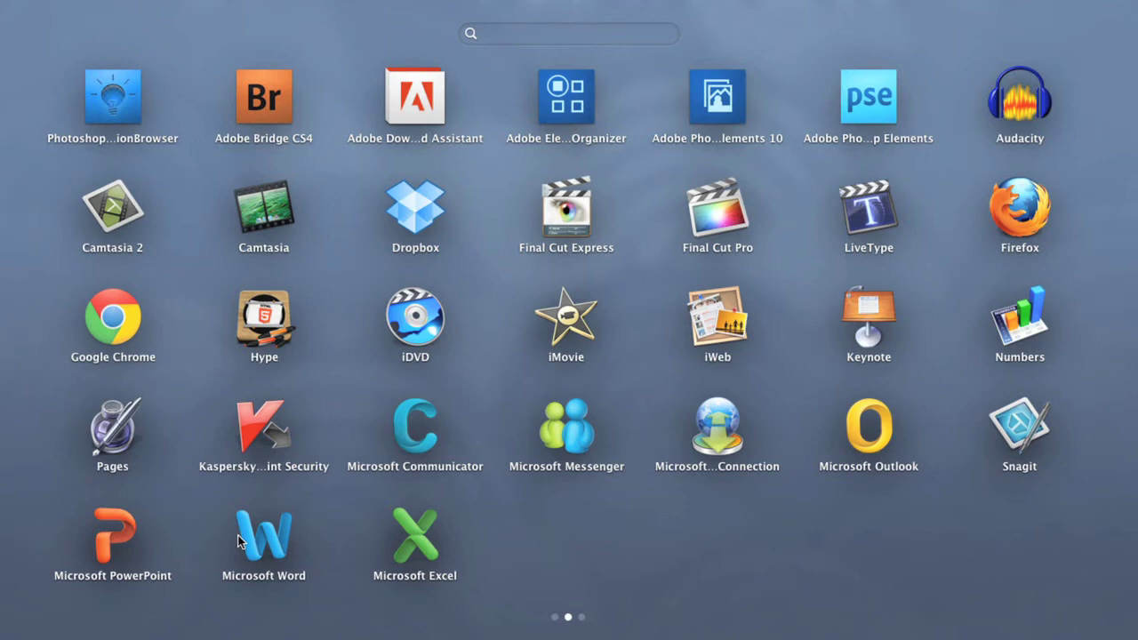
left_click_drag(238, 540, 3, 531)
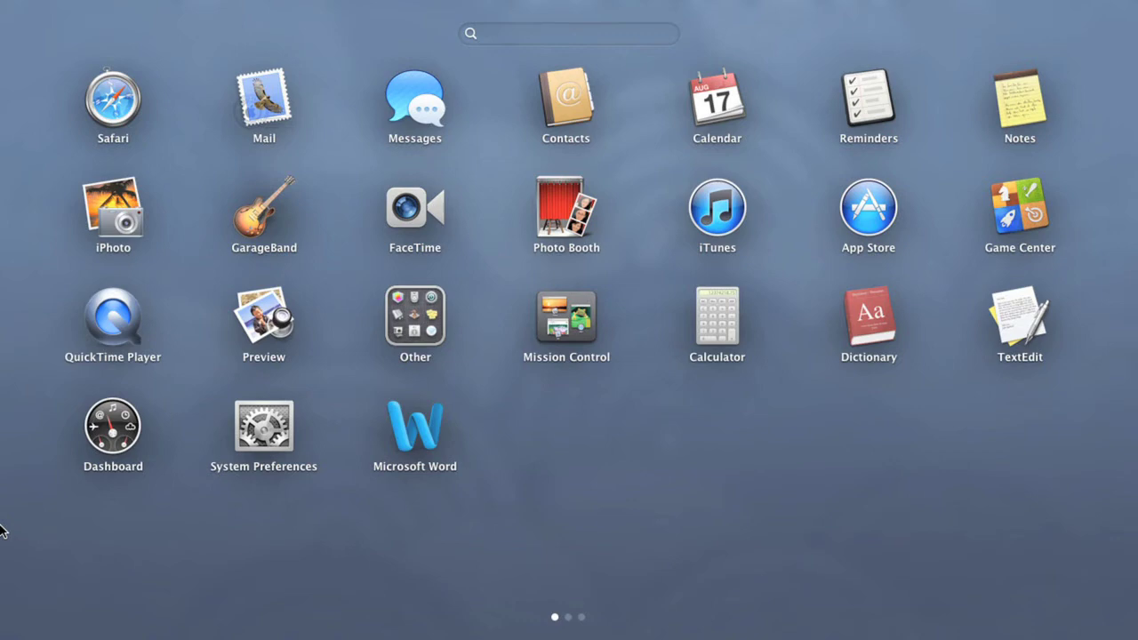
scroll(2, 531, "right", 5)
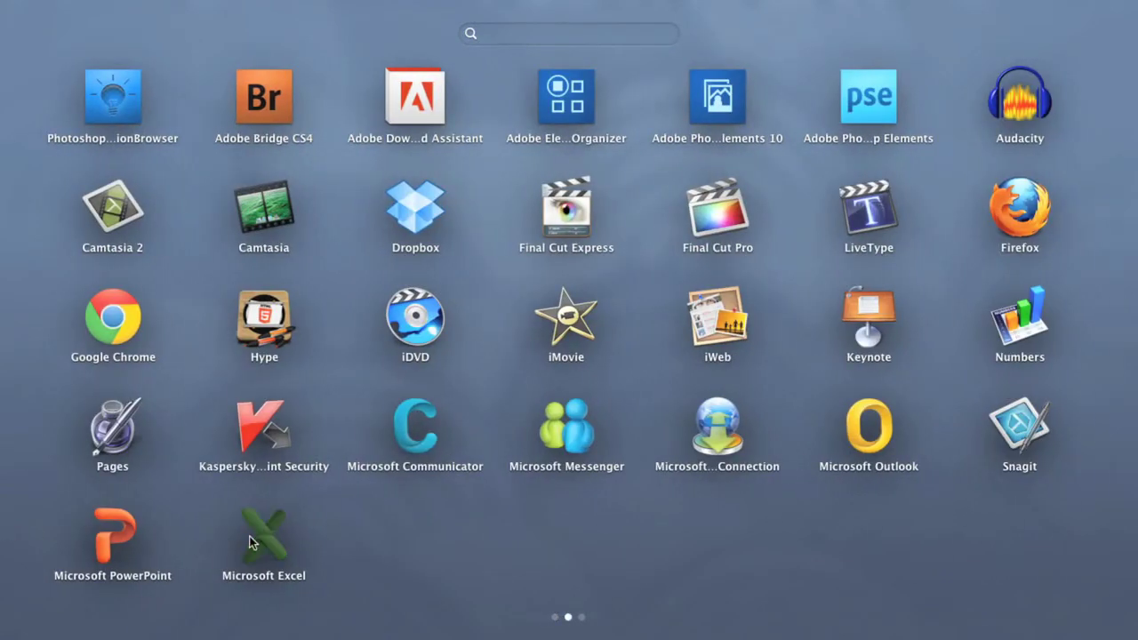
left_click_drag(252, 542, 2, 517)
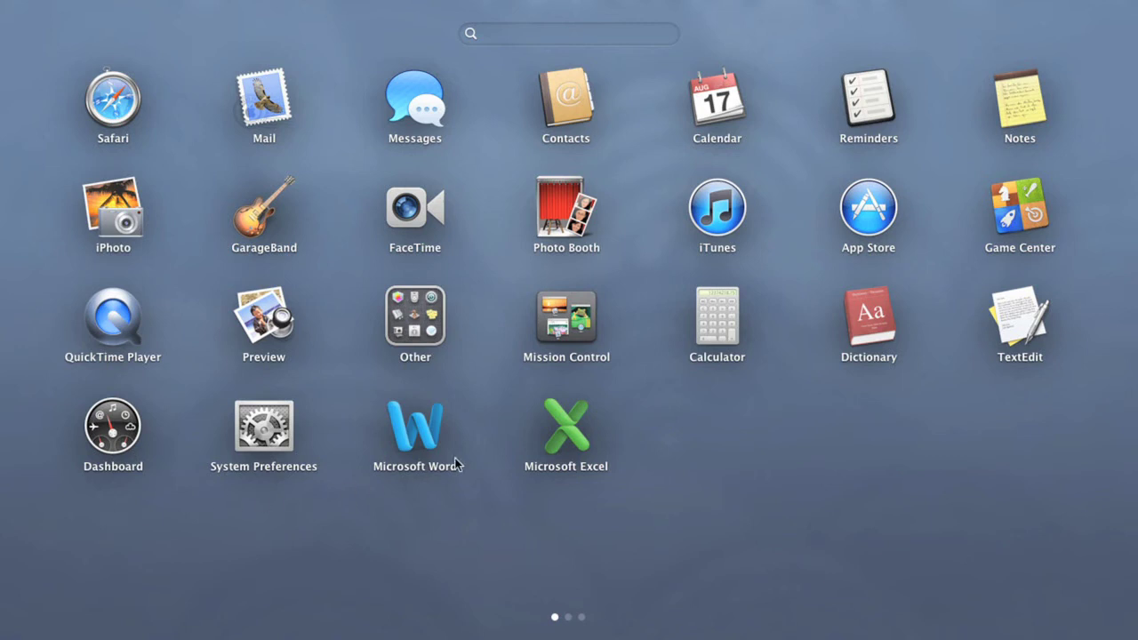
Combine Calculator and Dictionary into a Reference folder, then add TextEdit to it
left_click(700, 338)
left_click_drag(701, 338, 845, 338)
left_click(845, 338)
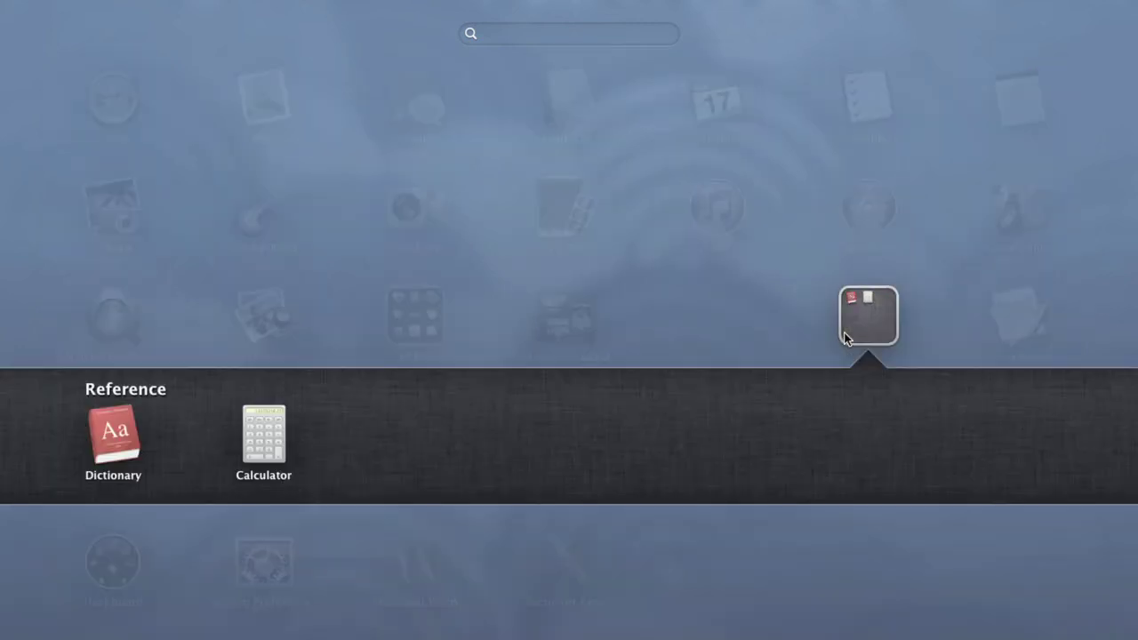
left_click(1019, 336)
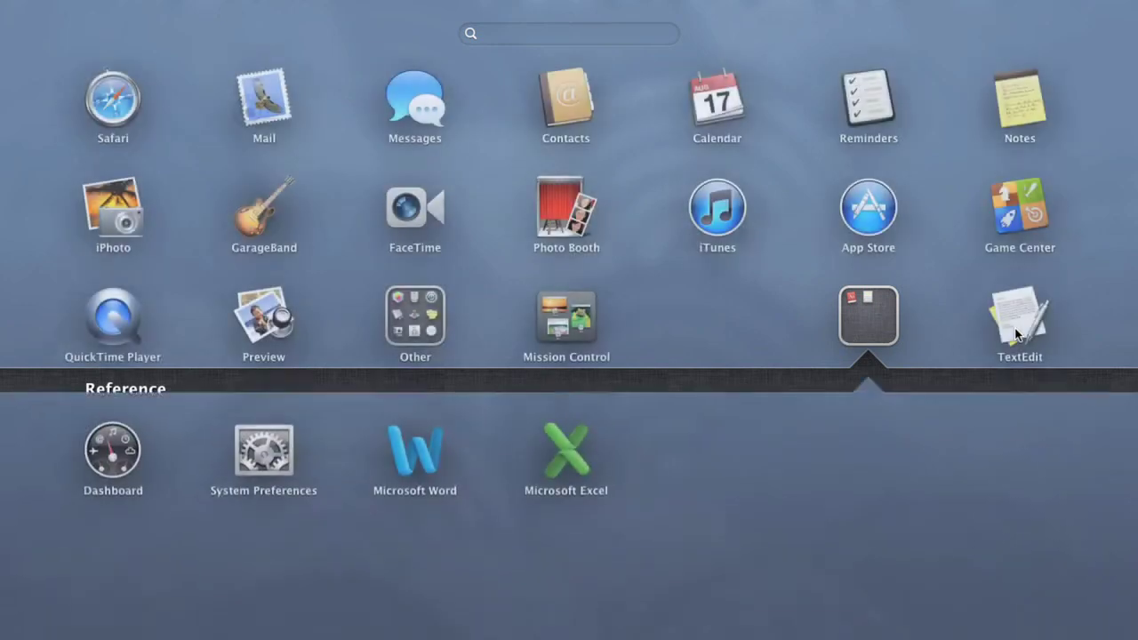
left_click_drag(876, 329, 737, 329)
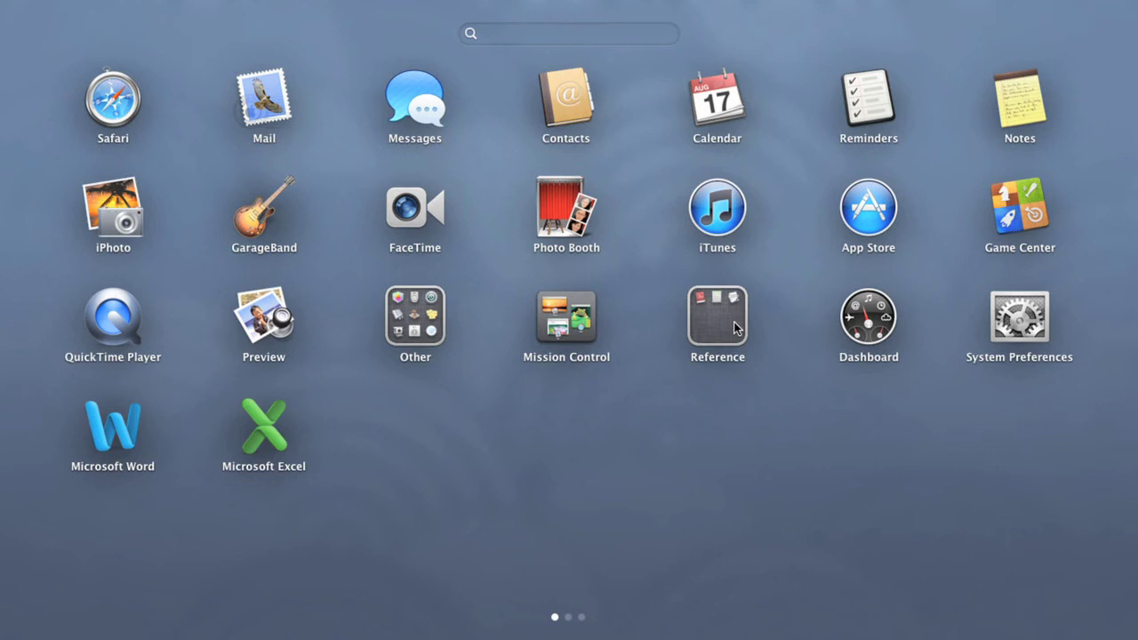
Pull TextEdit and Calculator out of the Reference folder, placing them after Microsoft Excel
left_click(736, 329)
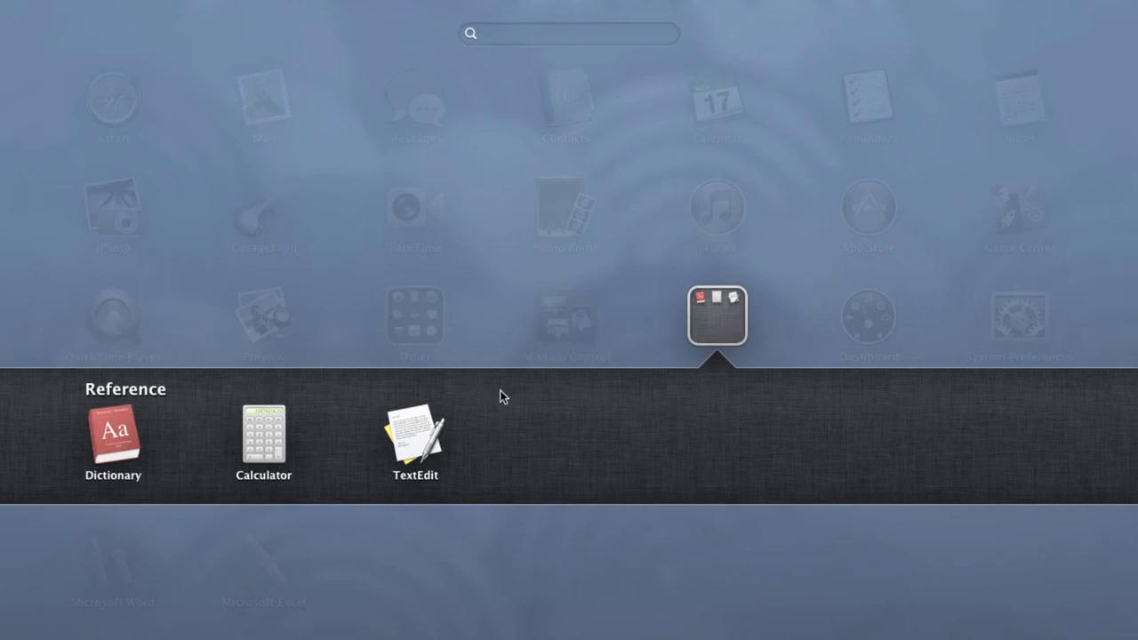
left_click_drag(423, 430, 640, 318)
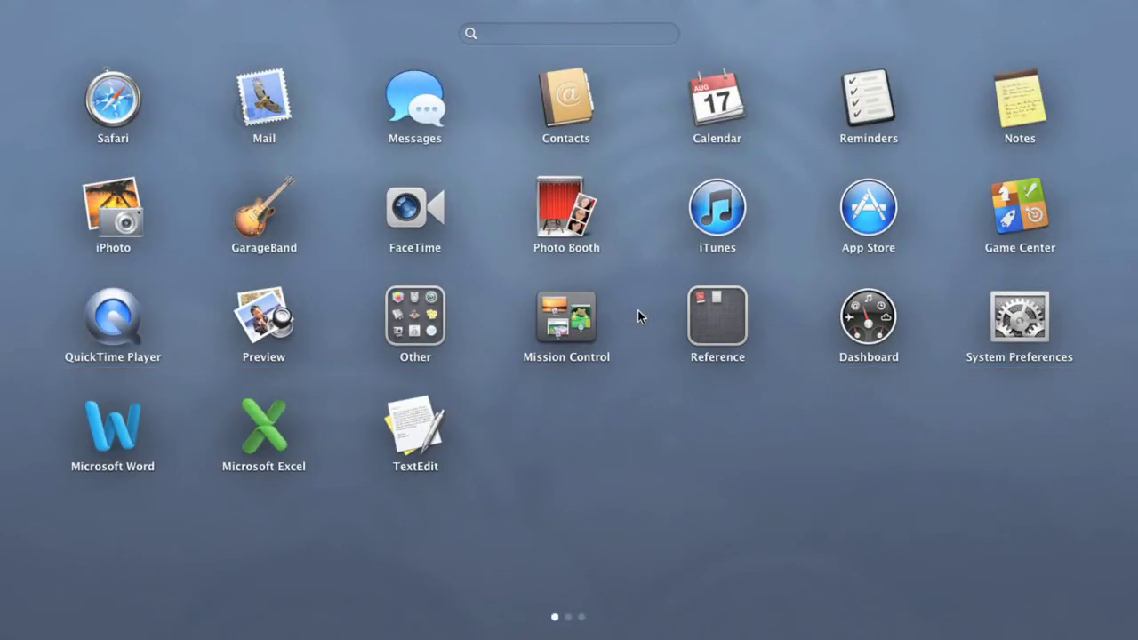
left_click(707, 313)
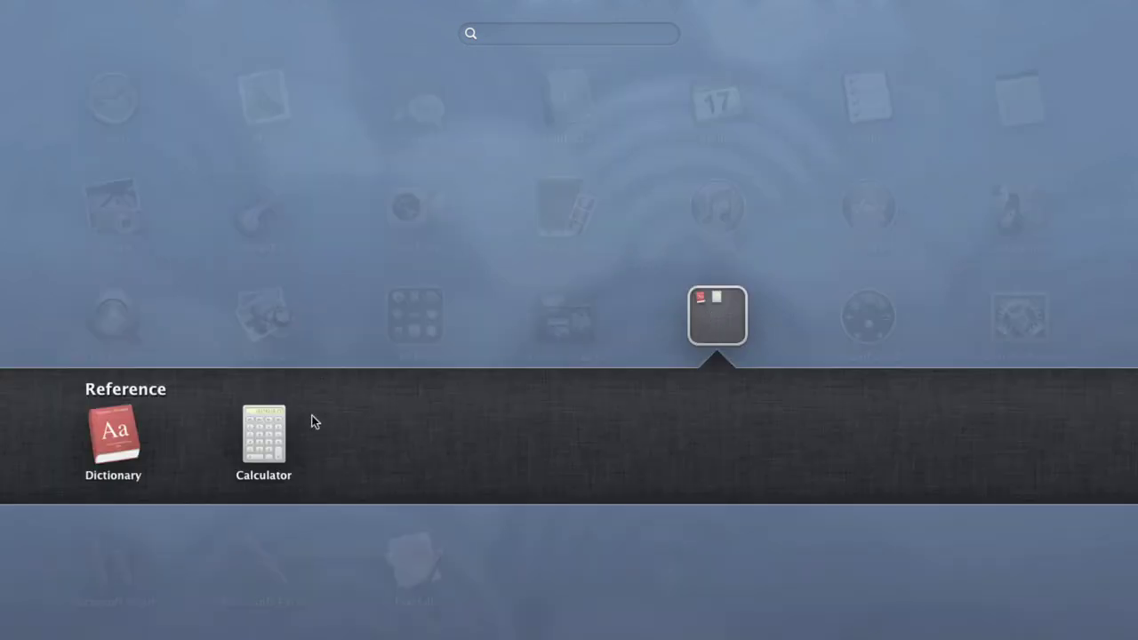
left_click_drag(263, 439, 567, 318)
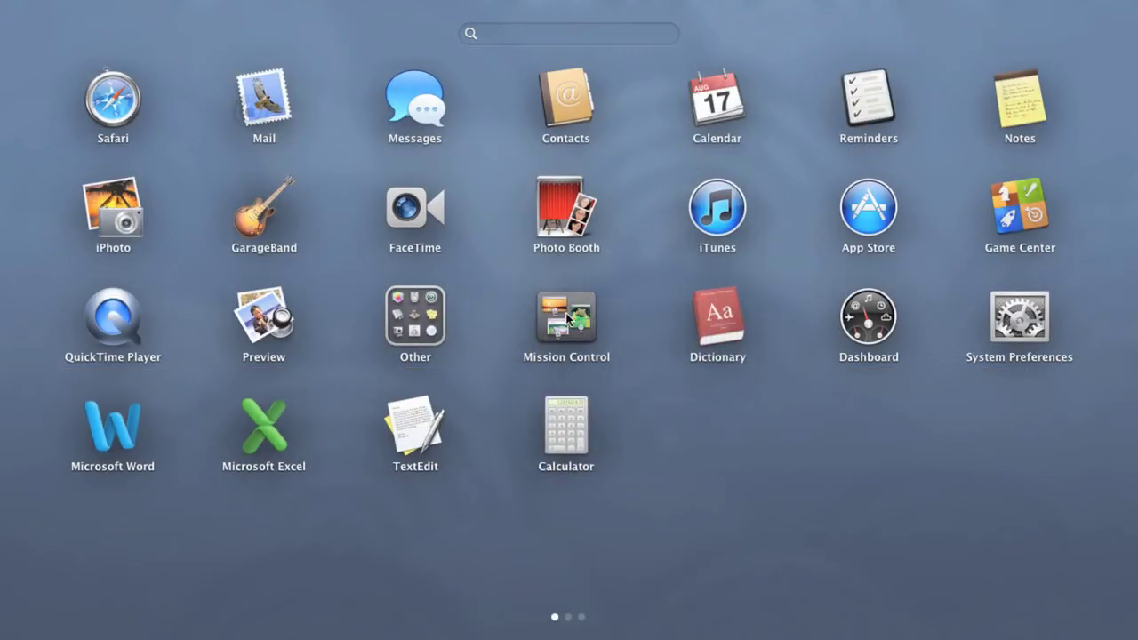